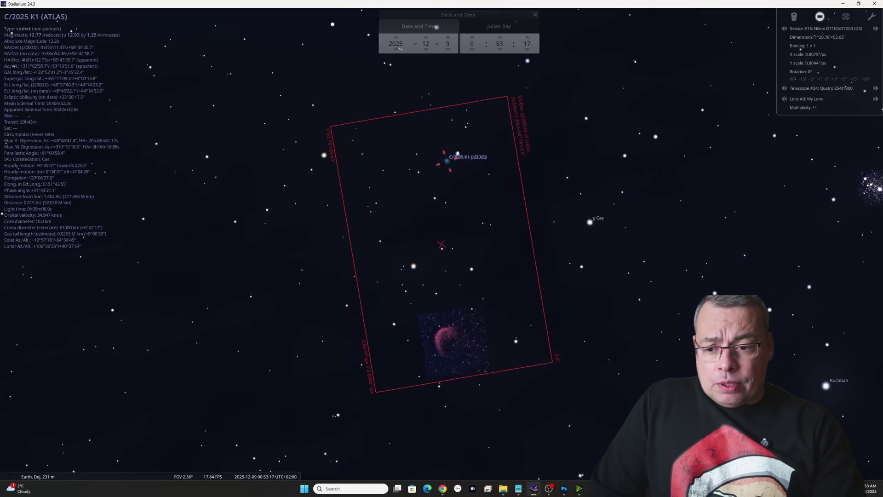
- Zoom in on the sensor frame around planetary nebula SH 2-188
scroll(476, 383, up, 2)
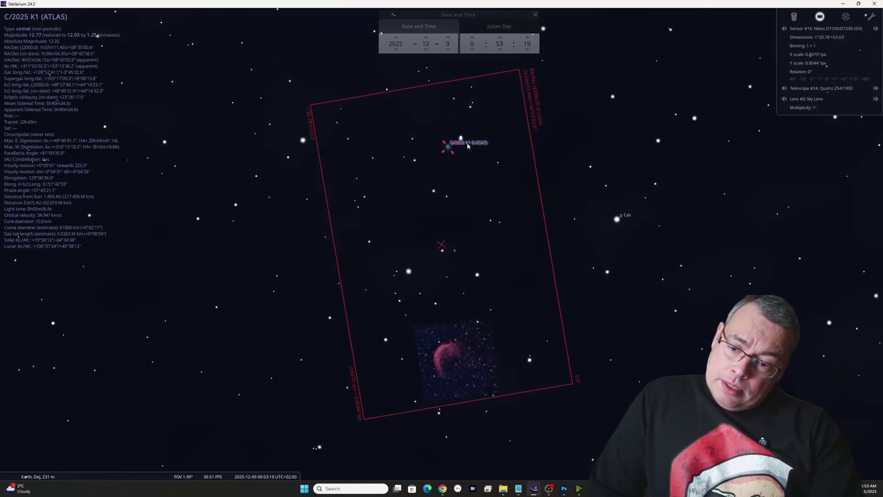
scroll(410, 224, up, 1)
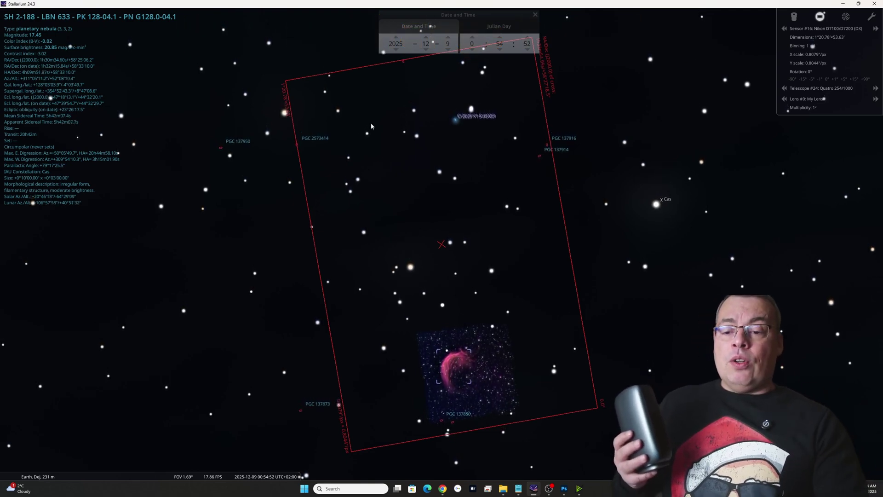
- Select comet C/2025 K1 (ATLAS), centre the view on it and pan the nearby sky
click(456, 120)
key(space)
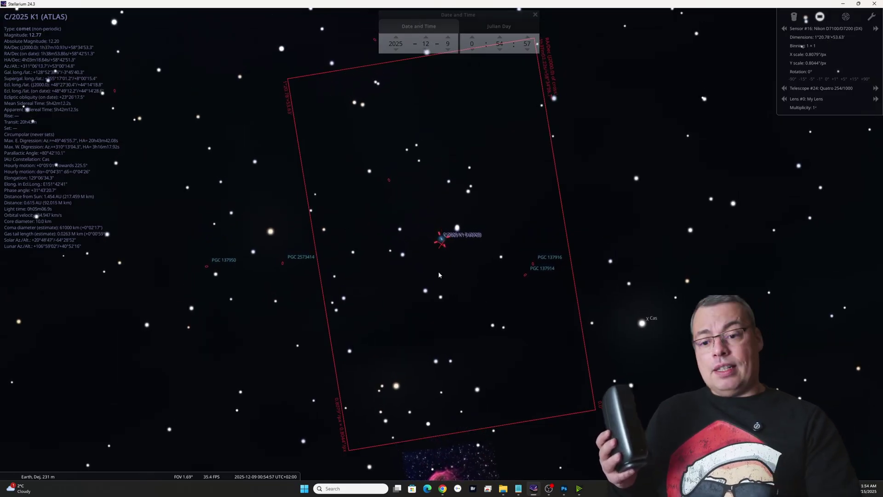
drag(443, 303, 415, 307)
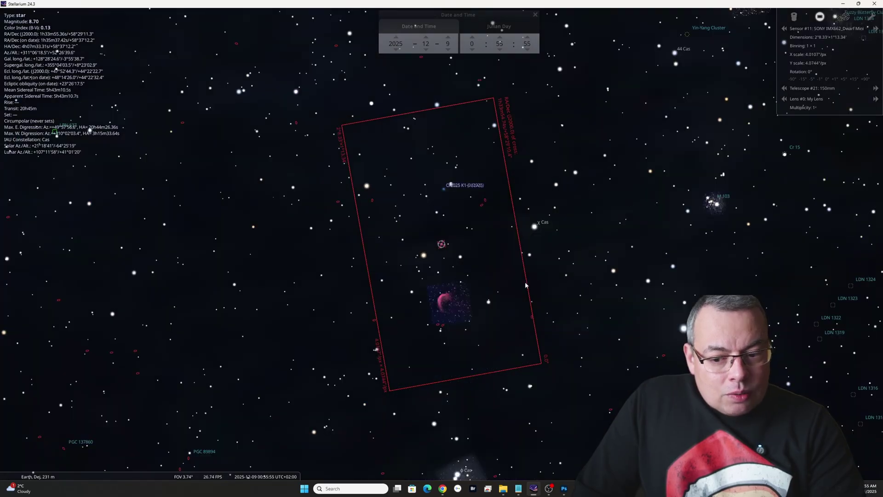
- Zoom in further on the Dwarf Mini sensor frame
scroll(470, 271, up, 2)
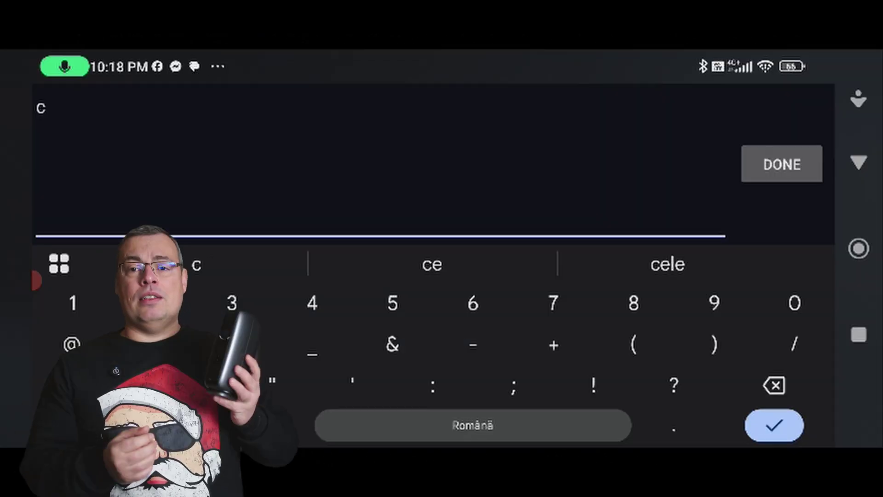
- Search for C/2025 K1 and send the Dwarf Mini to comet C/2025 K1 (ATLAS)
text(/2025)
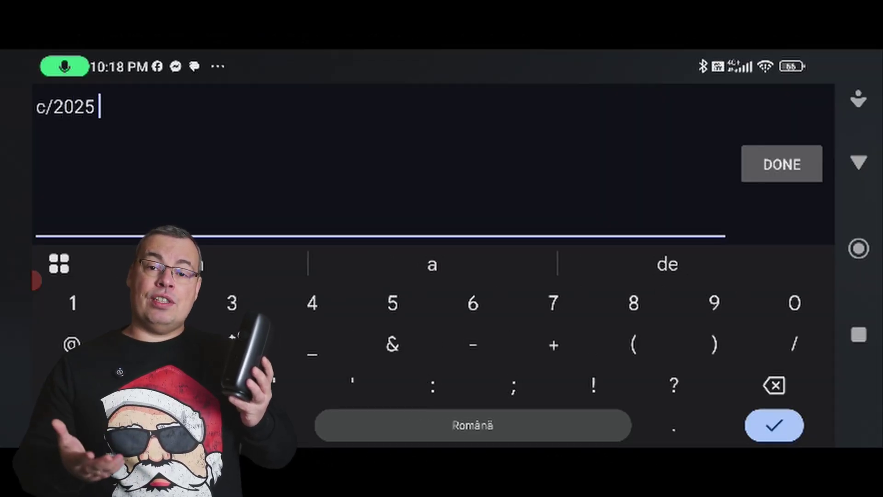
text( k1)
key(Return)
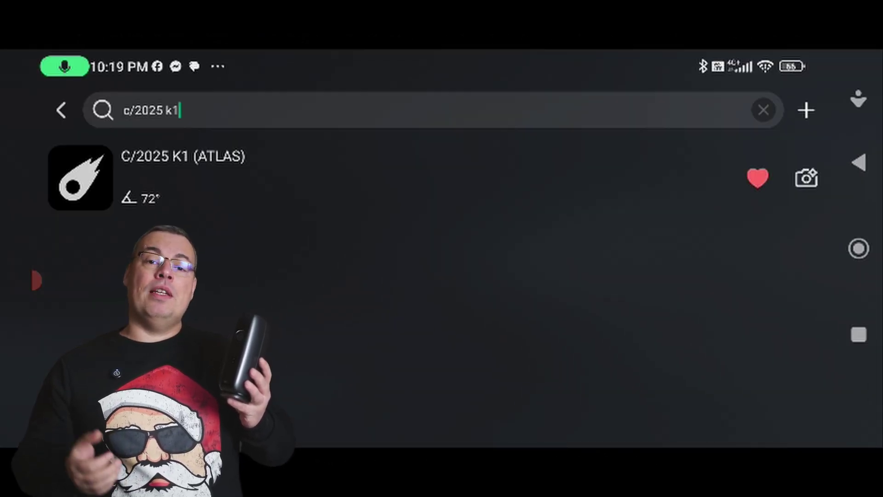
click(184, 177)
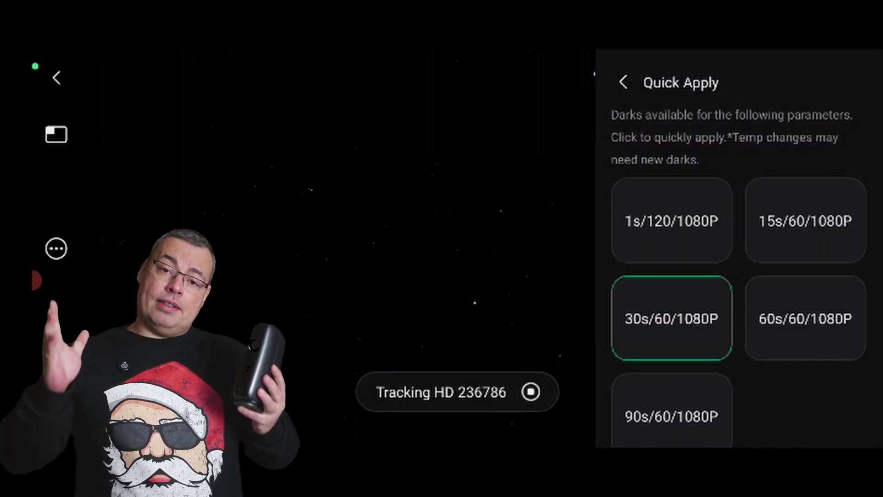
- Apply the 60s/60/1080P preset and raise the frame count with the Count slider
click(805, 318)
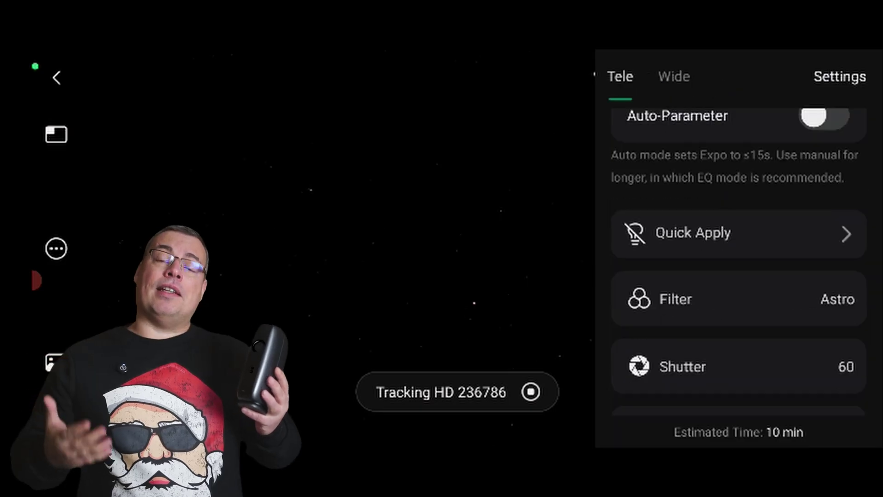
scroll(783, 361, down, 3)
click(783, 362)
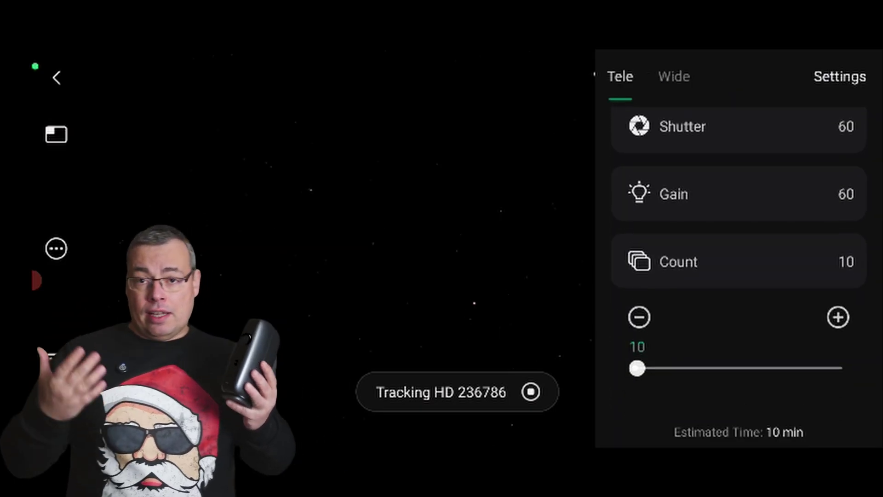
drag(636, 368, 678, 368)
drag(678, 368, 720, 368)
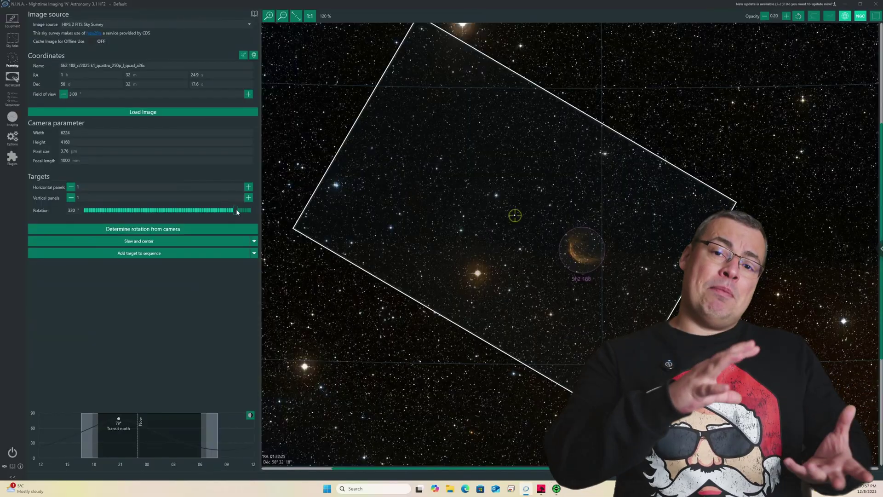
- Set the Sh2-188 framing rotation to 0 and switch to the Imaging view
drag(236, 209, 264, 211)
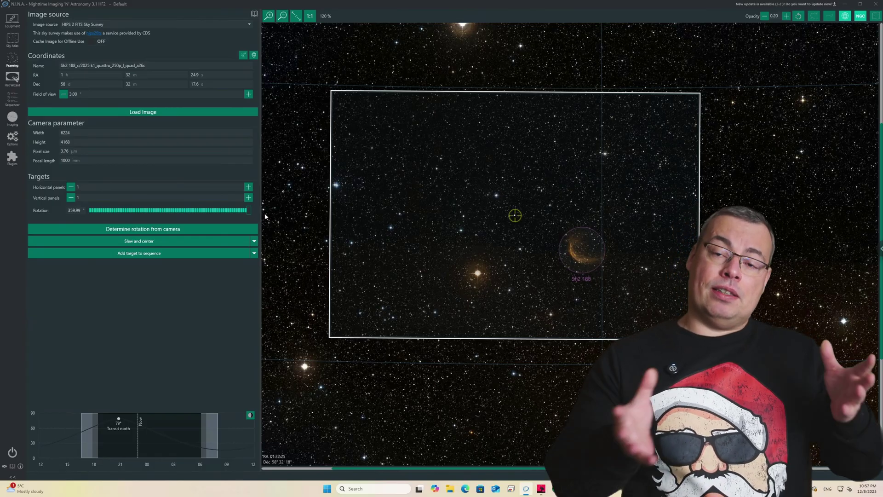
drag(265, 216, 85, 211)
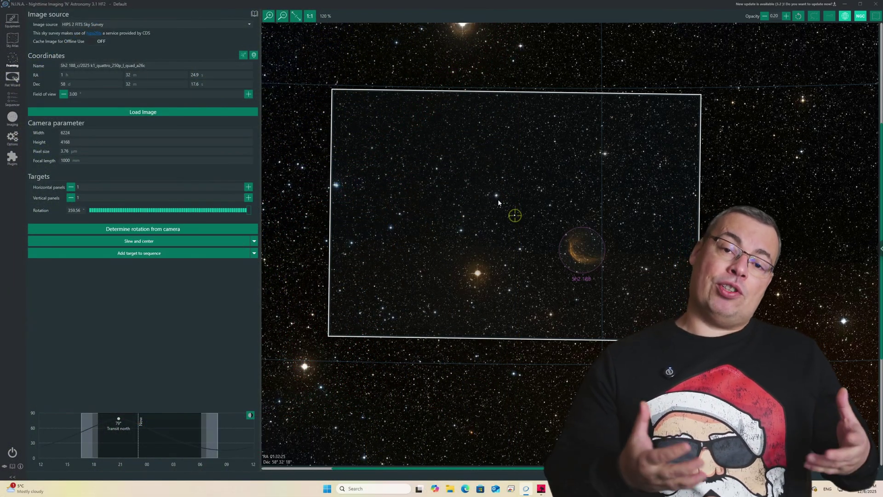
click(13, 117)
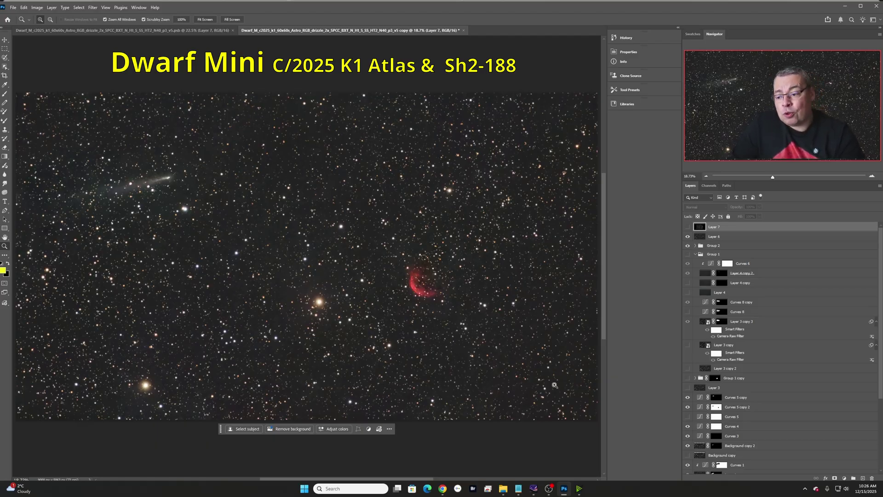
- Show the Dwarf Mini image at 100% actual pixel size
click(182, 19)
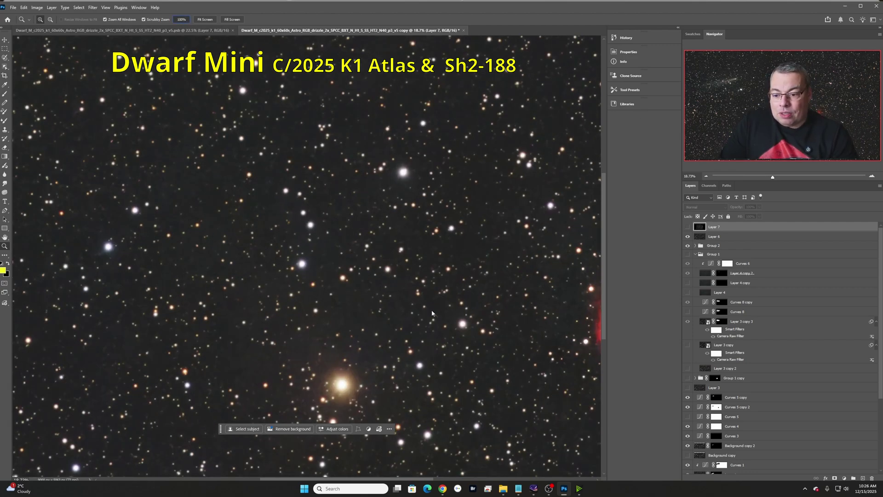
click(5, 238)
drag(726, 88, 733, 92)
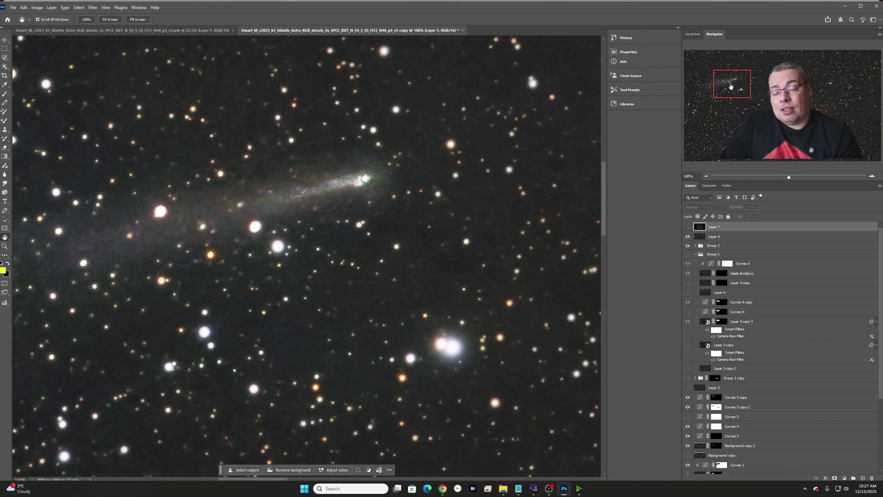
drag(734, 86, 827, 114)
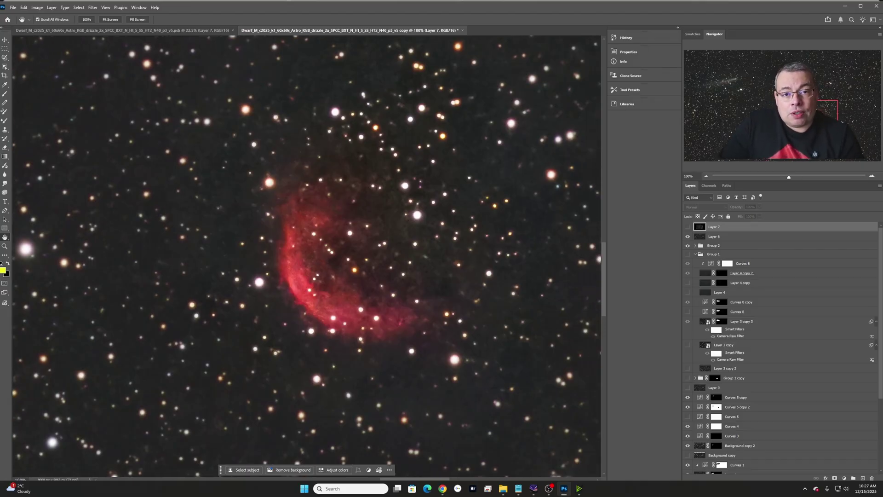
drag(826, 114, 740, 88)
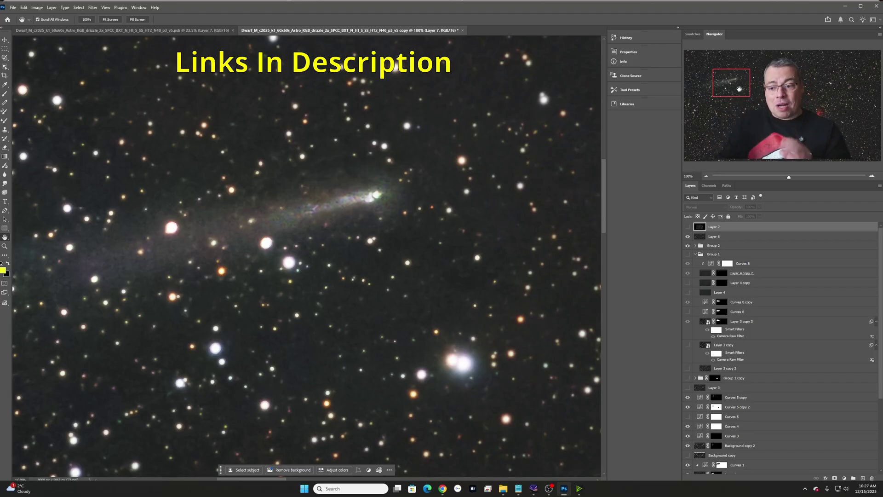
- Fit the image on screen and toggle Layer 7 between Quattro 250P and Dwarf Mini, leaving it visible
key(z)
key(ctrl+0)
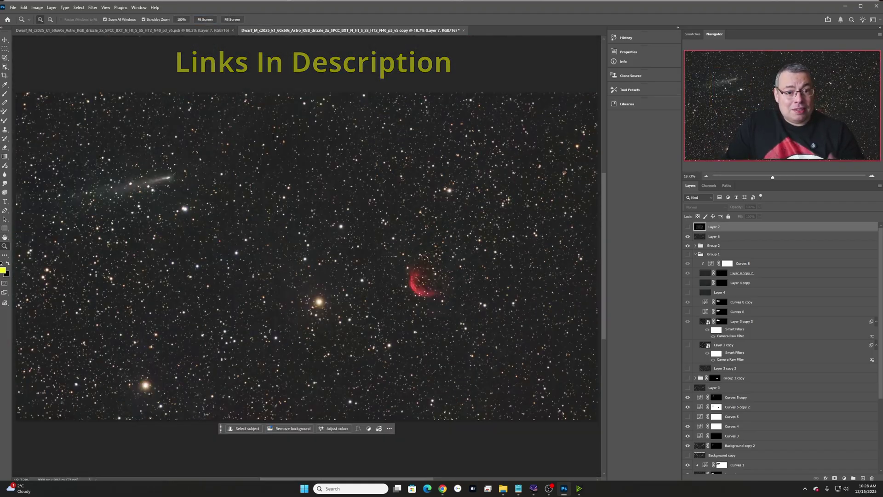
click(687, 227)
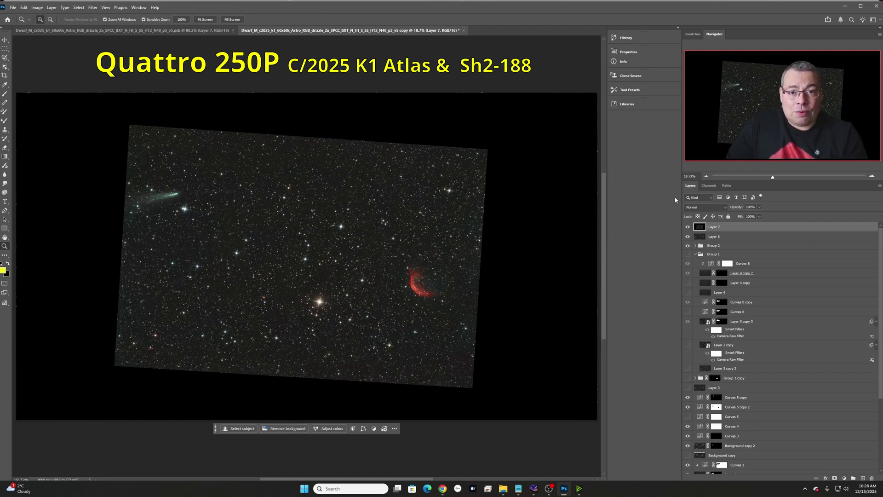
click(688, 226)
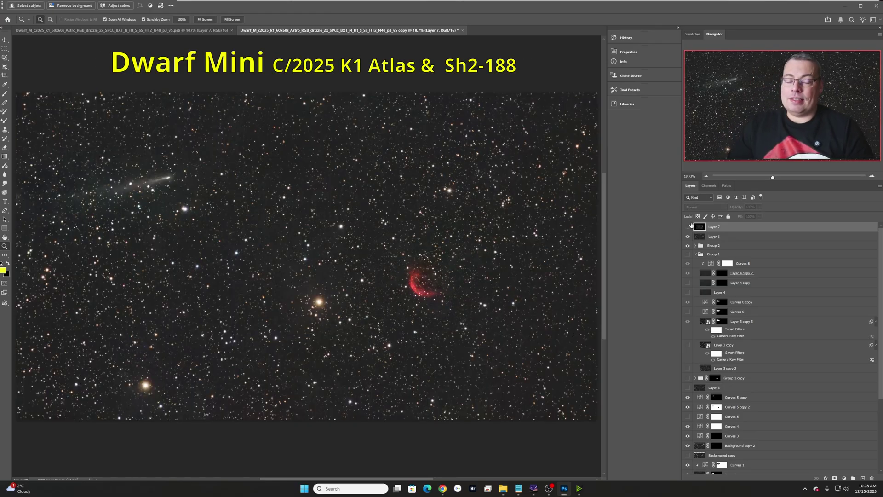
click(688, 227)
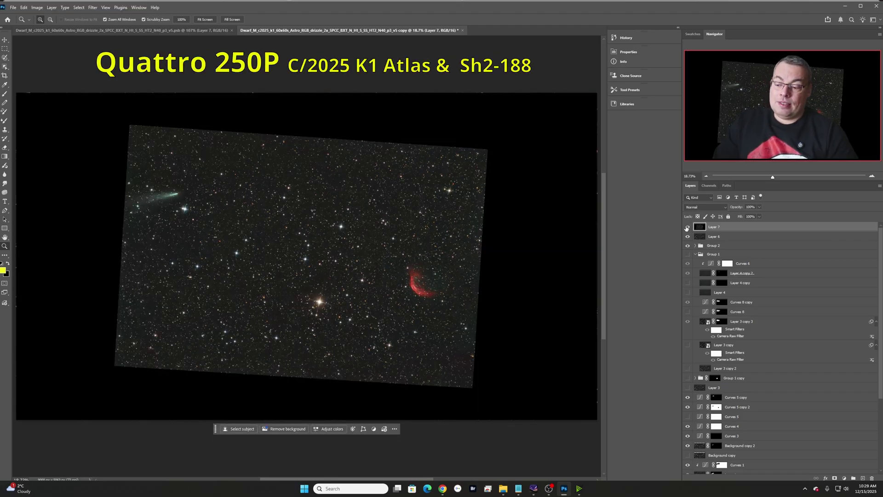
click(687, 227)
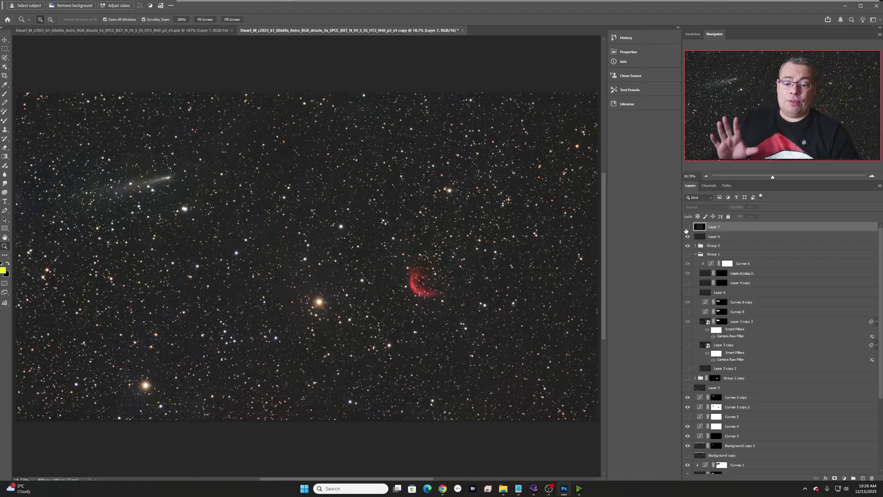
click(688, 227)
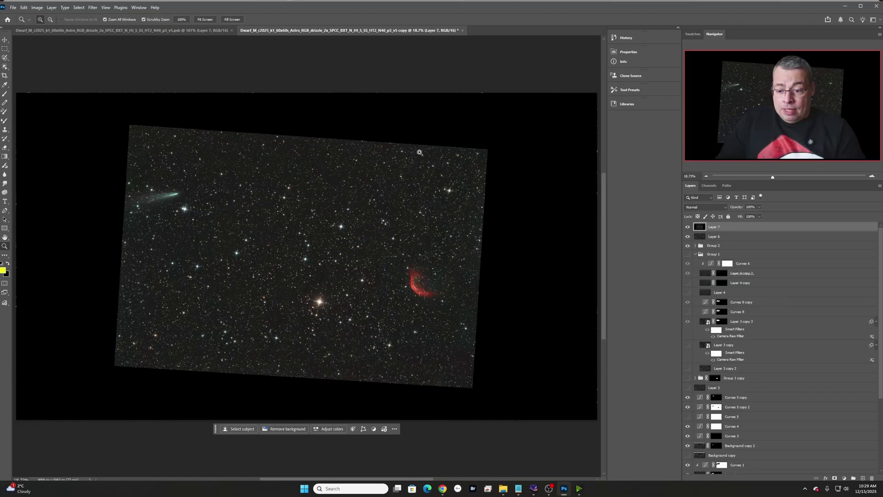
- Zoom to 200% on the red Sh2-188 nebula, then pan toward the stars
drag(269, 290, 482, 280)
click(475, 280)
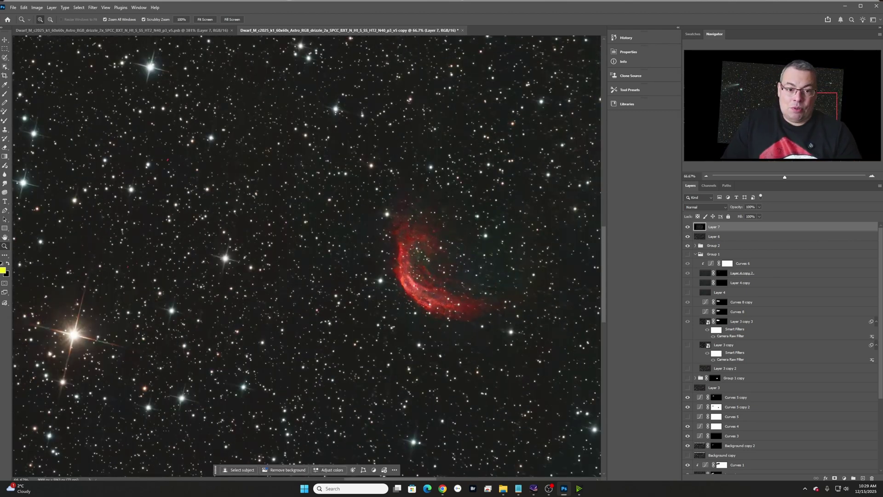
click(480, 263)
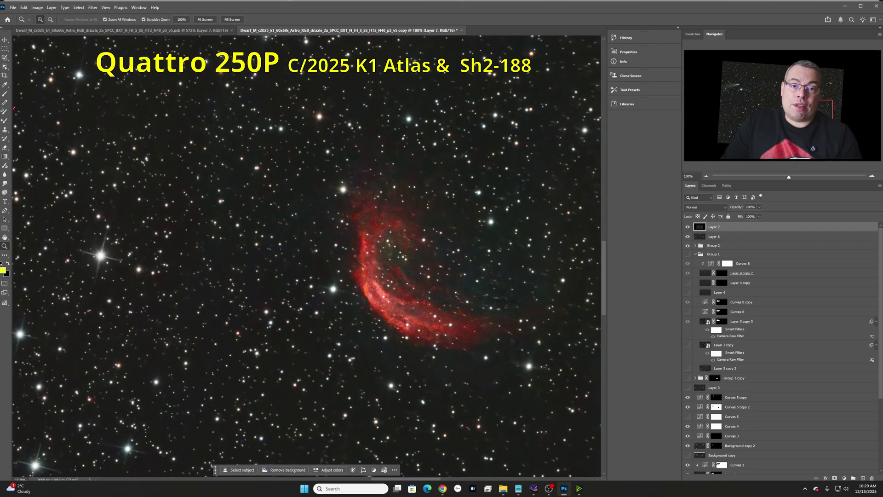
drag(414, 276, 322, 244)
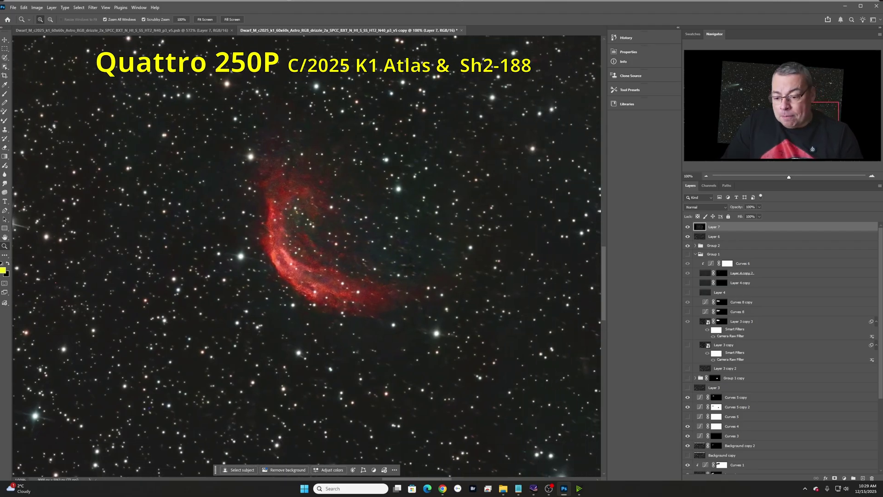
click(330, 261)
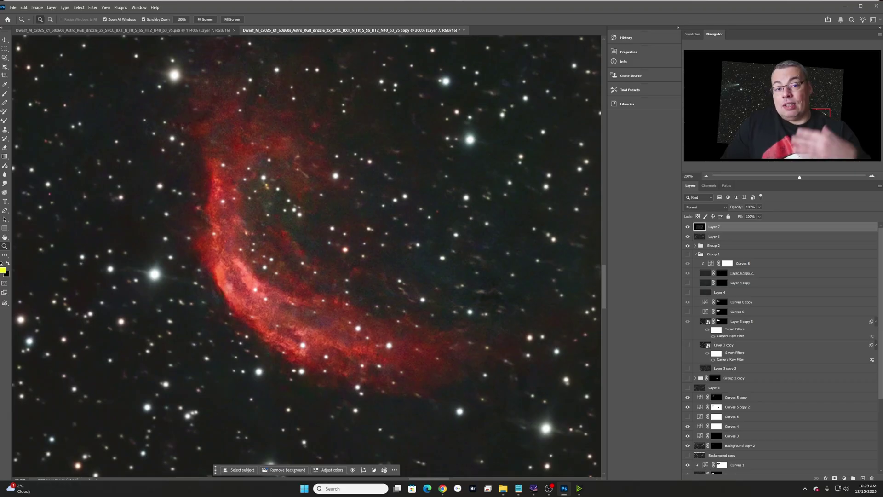
drag(827, 113, 741, 85)
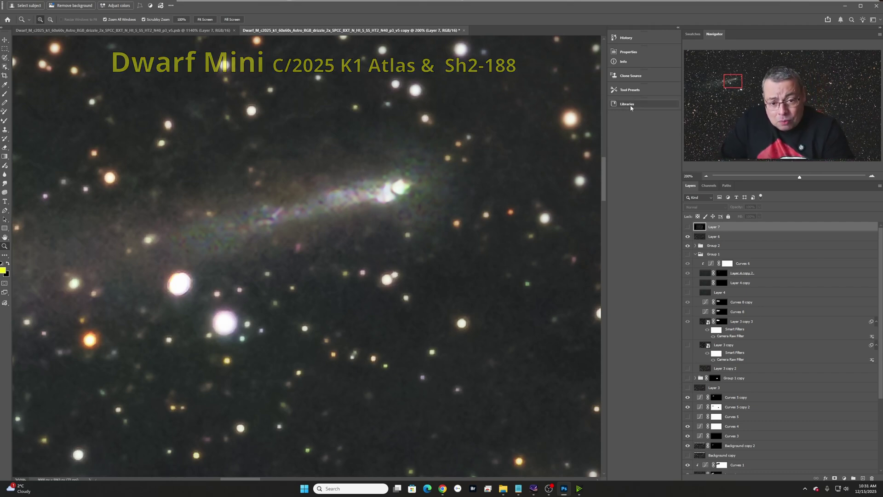
- Toggle Layer 7 to compare the Quattro 250P and Dwarf Mini comet close-ups
click(687, 226)
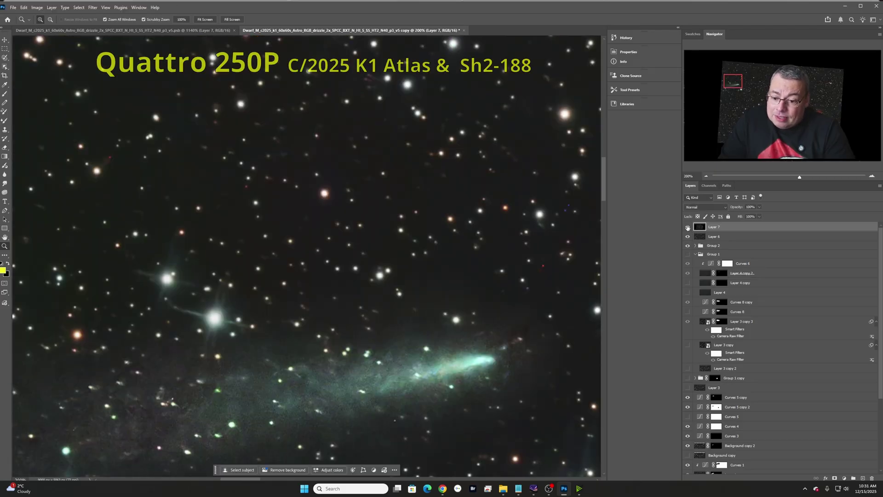
scroll(403, 324, down, 5)
scroll(403, 323, down, 3)
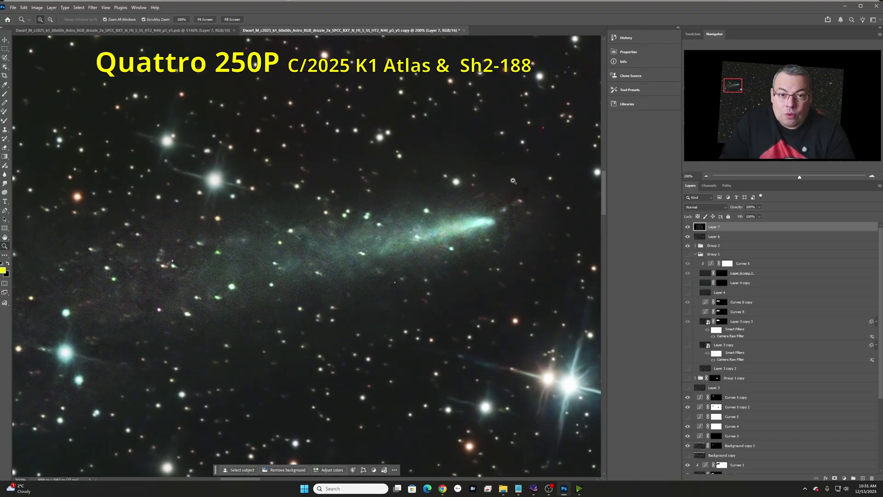
click(687, 227)
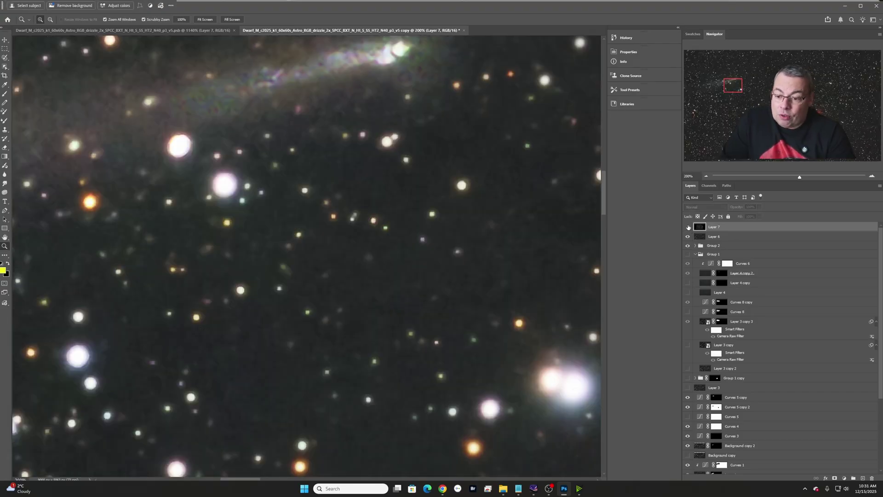
mouse_move(749, 90)
mouse_down()
mouse_move(722, 83)
mouse_move(738, 82)
mouse_up()
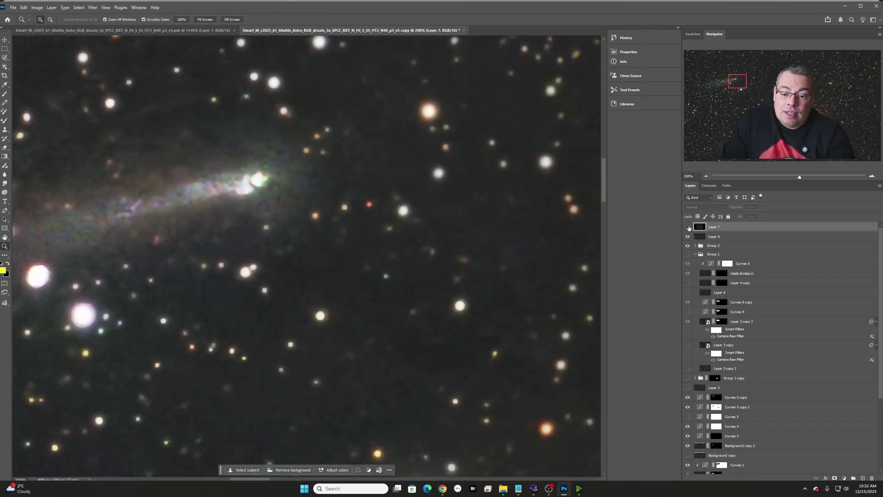
click(687, 227)
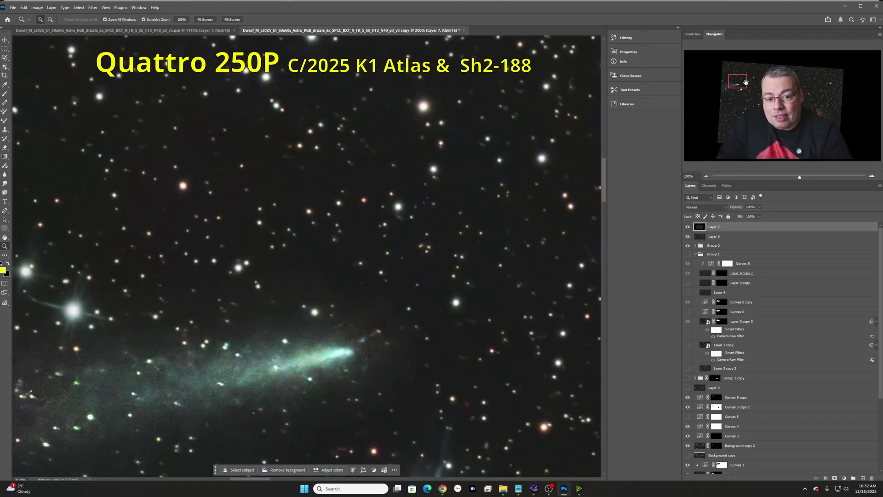
- Flip Layer 7 repeatedly on the bright star field, ending with it hidden
drag(745, 83, 751, 93)
click(688, 227)
click(688, 227)
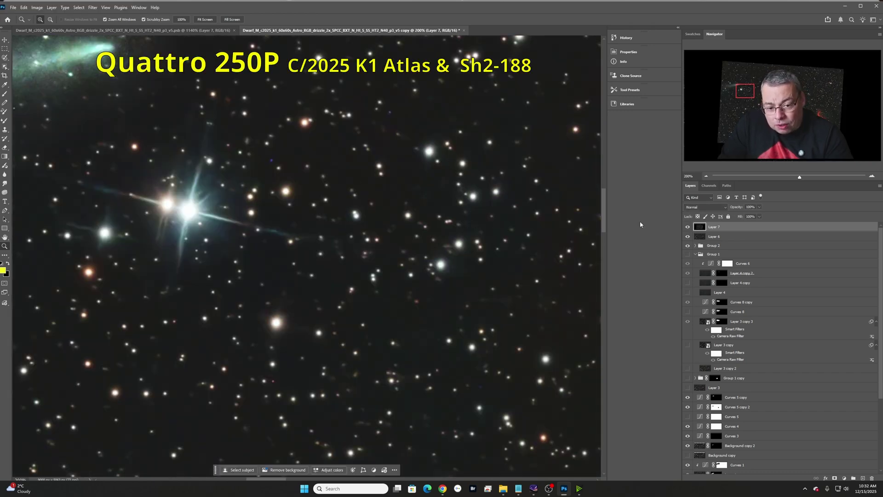
click(688, 226)
click(688, 227)
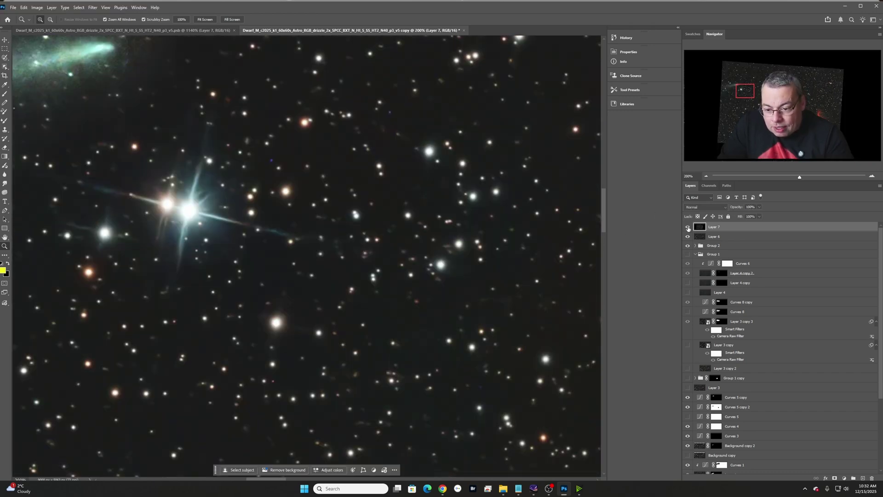
click(688, 226)
click(688, 227)
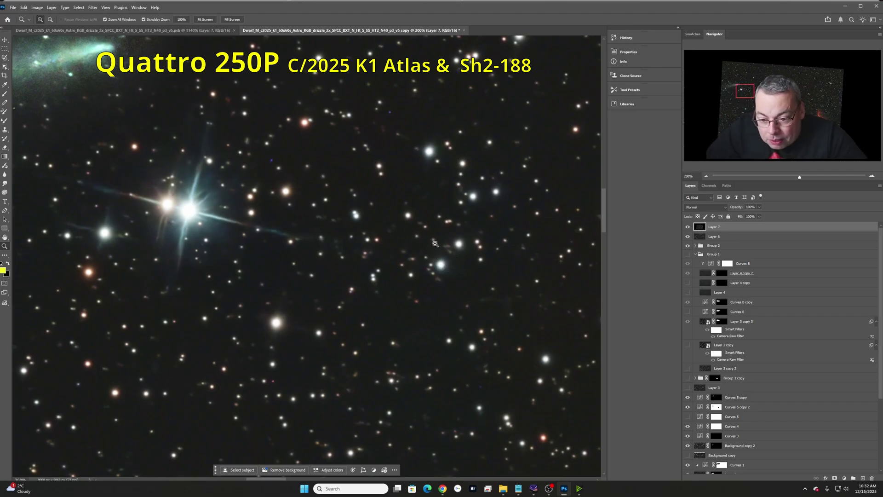
click(687, 226)
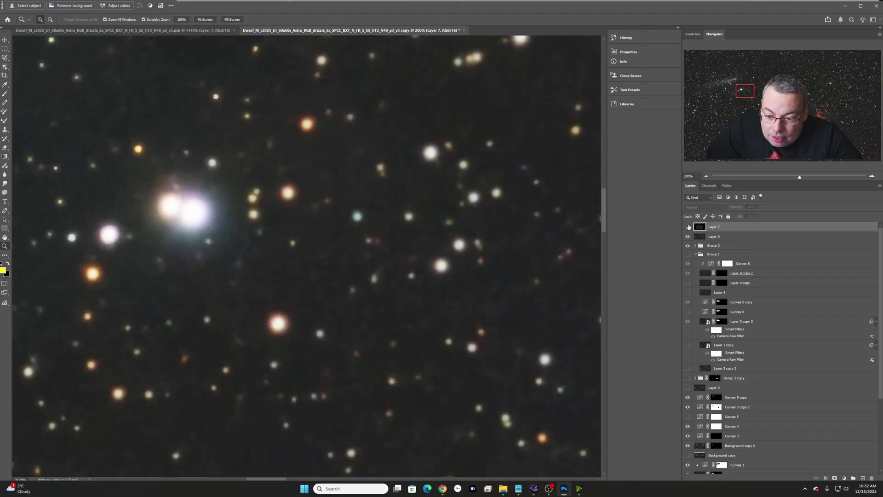
click(688, 227)
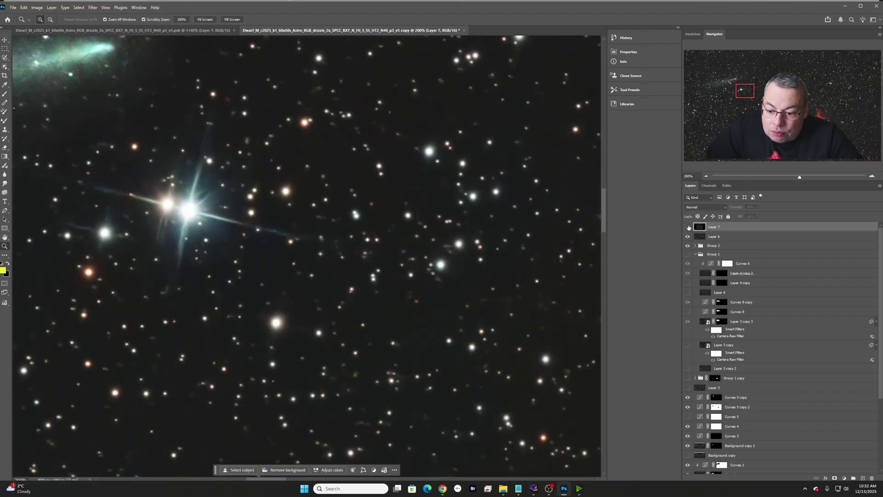
click(688, 226)
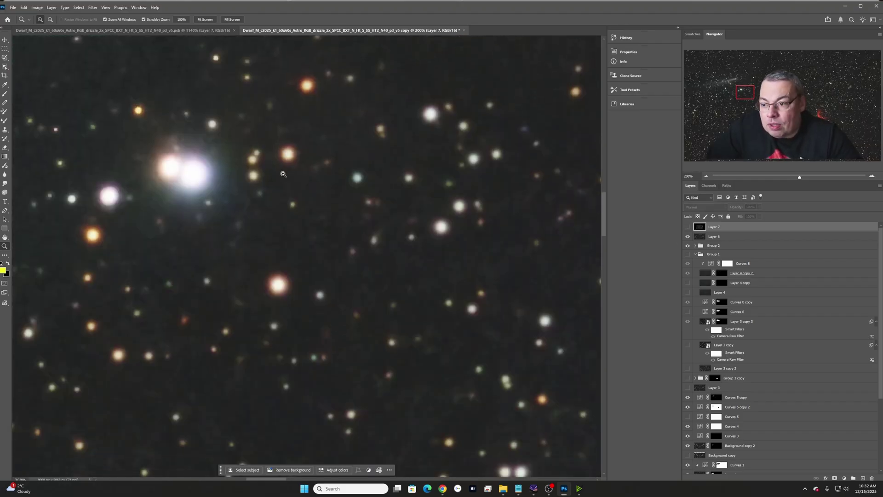
- Zoom in on Sh2-188 and toggle Layer 7 to compare the nebula in both images
scroll(286, 174, down, 5)
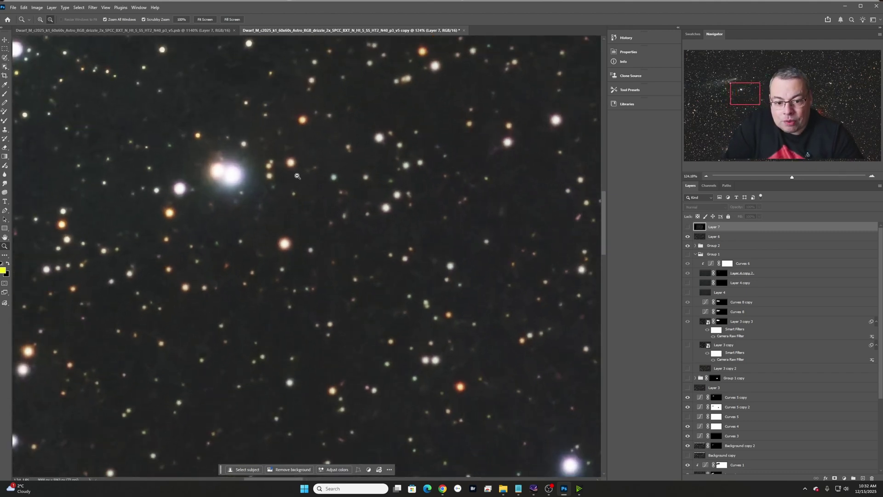
scroll(297, 177, up, 2)
scroll(298, 176, down, 10)
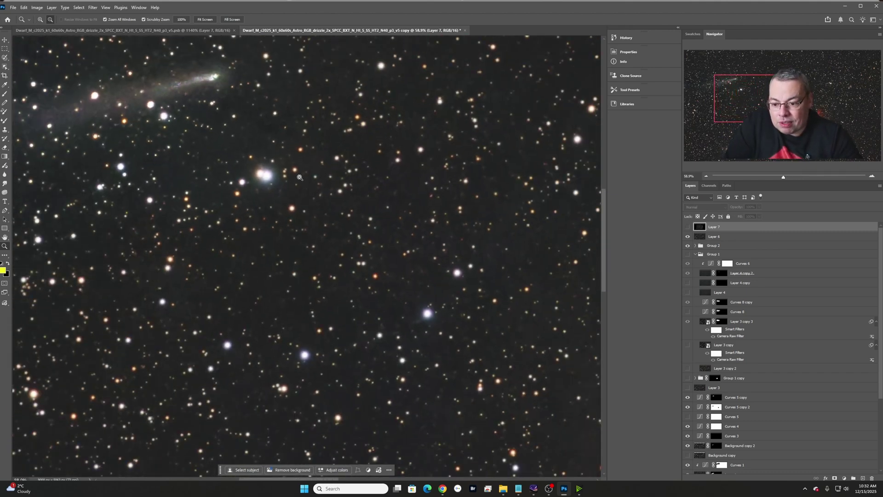
drag(749, 93, 837, 112)
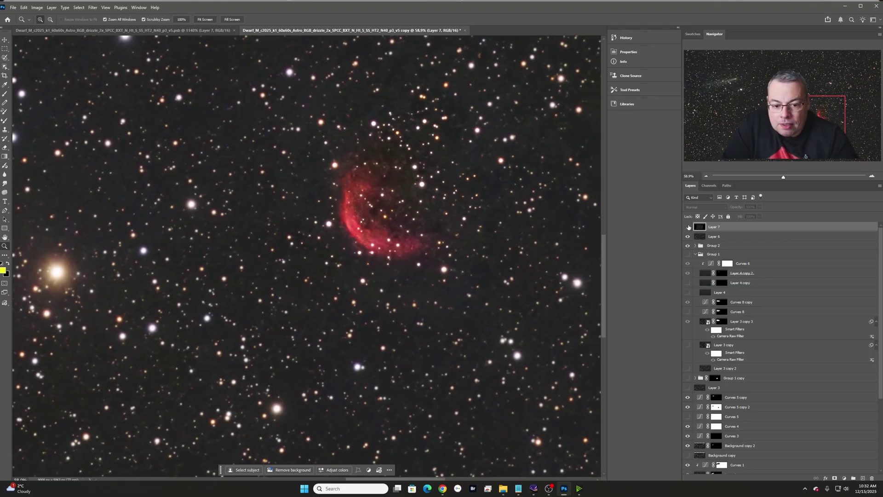
click(688, 226)
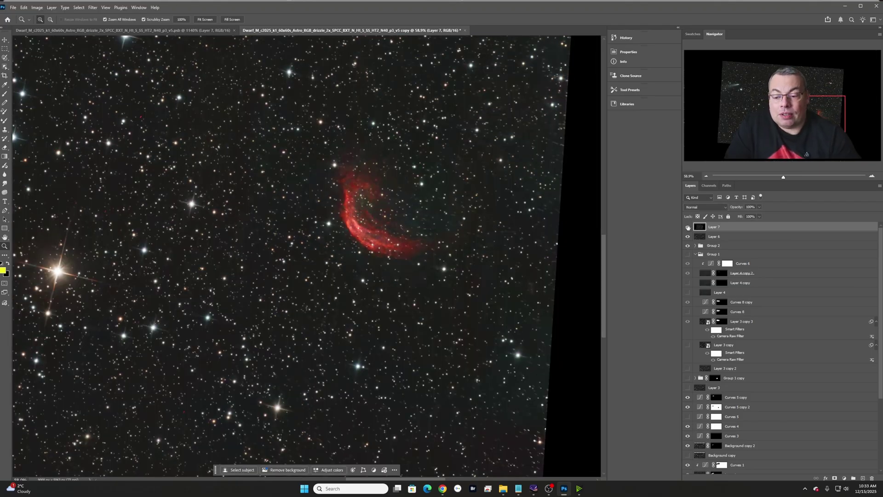
click(688, 227)
click(689, 226)
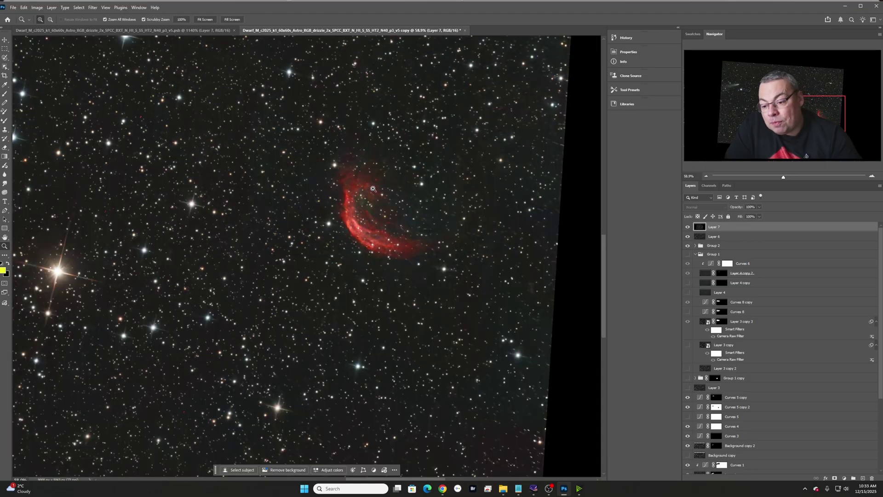
- Magnify the red nebula, compare it once more with Layer 7 shown, then fit the whole image on screen
scroll(379, 221, up, 1)
drag(379, 221, 506, 168)
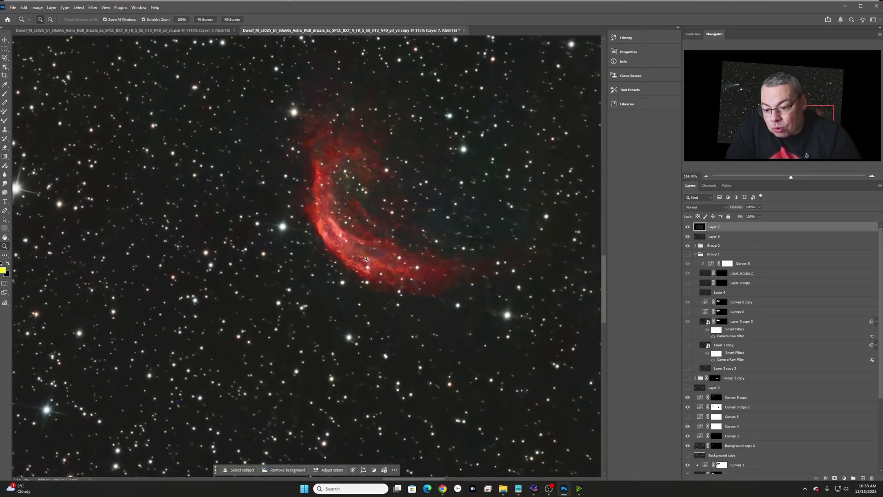
click(688, 227)
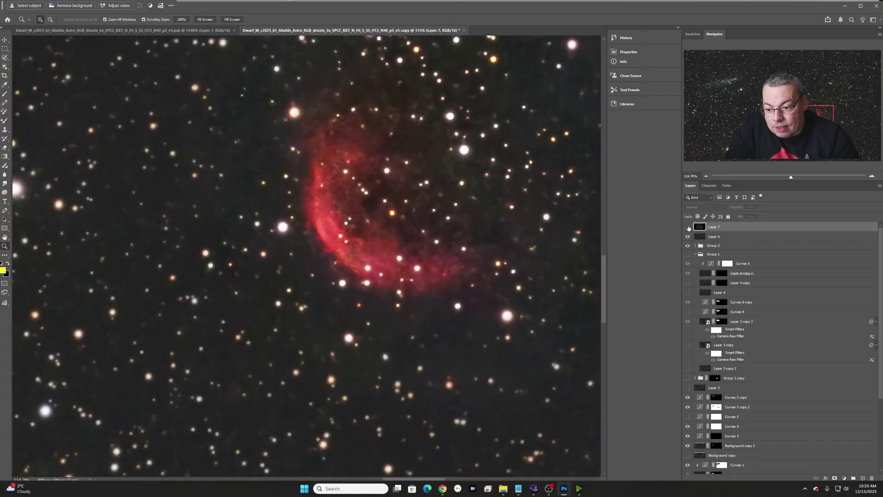
click(688, 228)
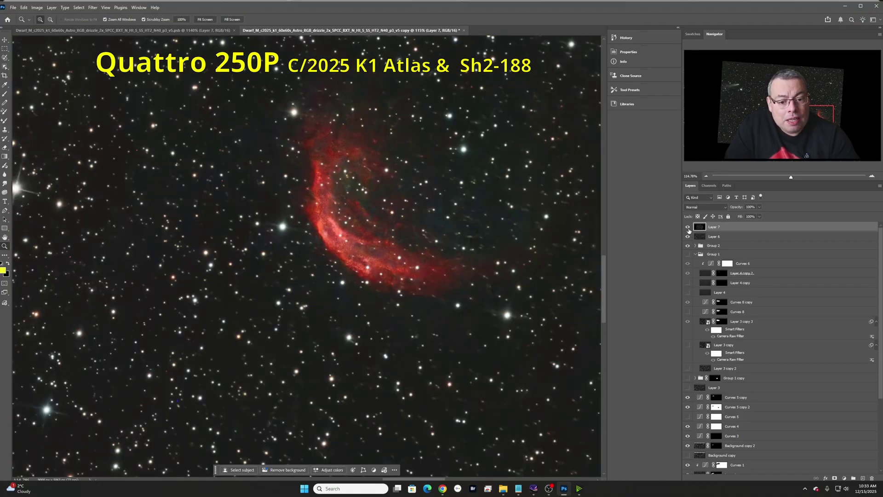
key(ctrl+0)
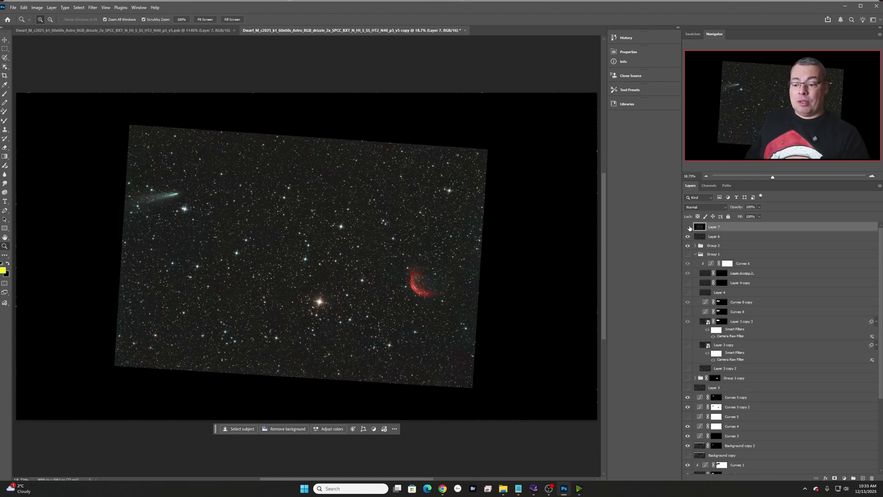
- Alternate between the Quattro 250P and Dwarf Mini full frames, leaving Layer 7 hidden
click(688, 227)
click(688, 226)
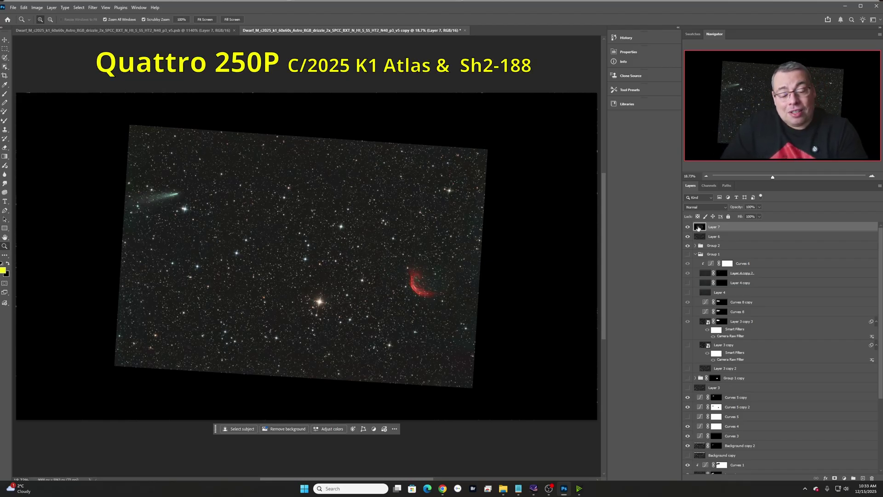
click(689, 227)
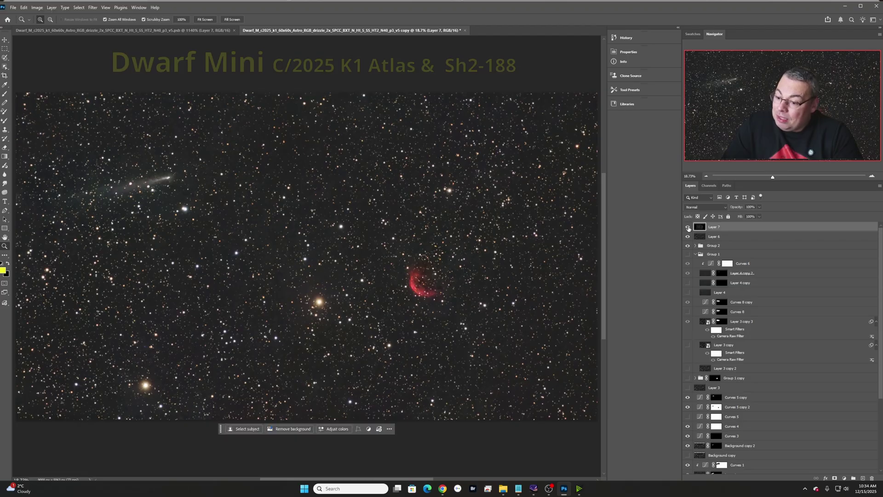
click(688, 226)
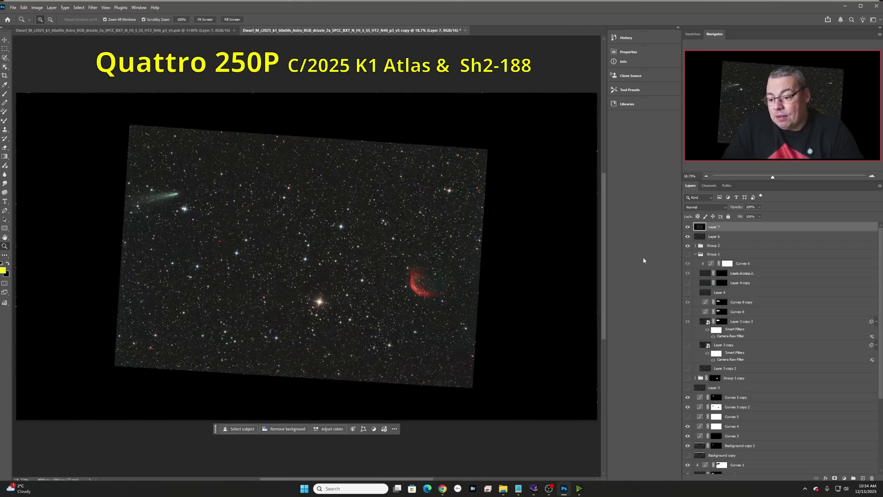
click(688, 227)
click(688, 227)
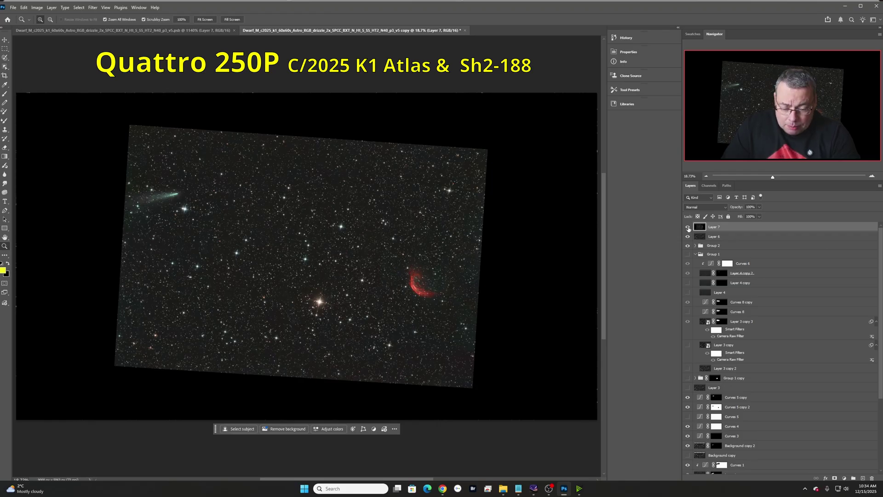
click(688, 227)
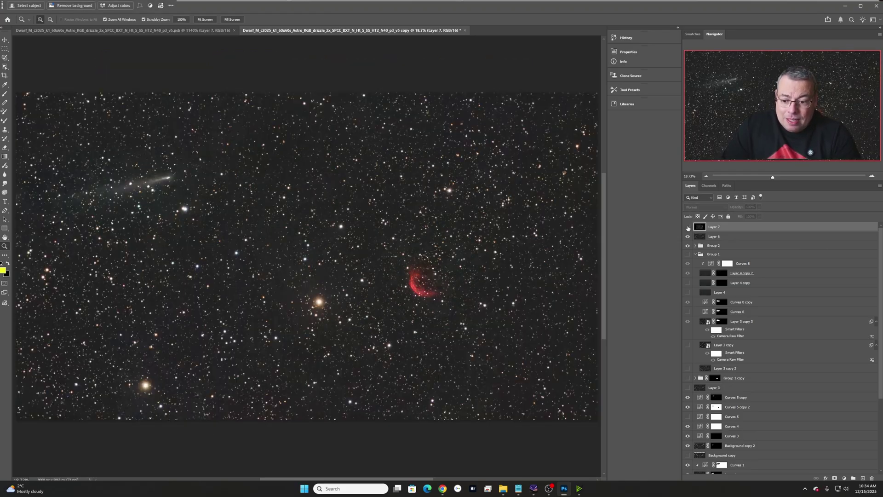